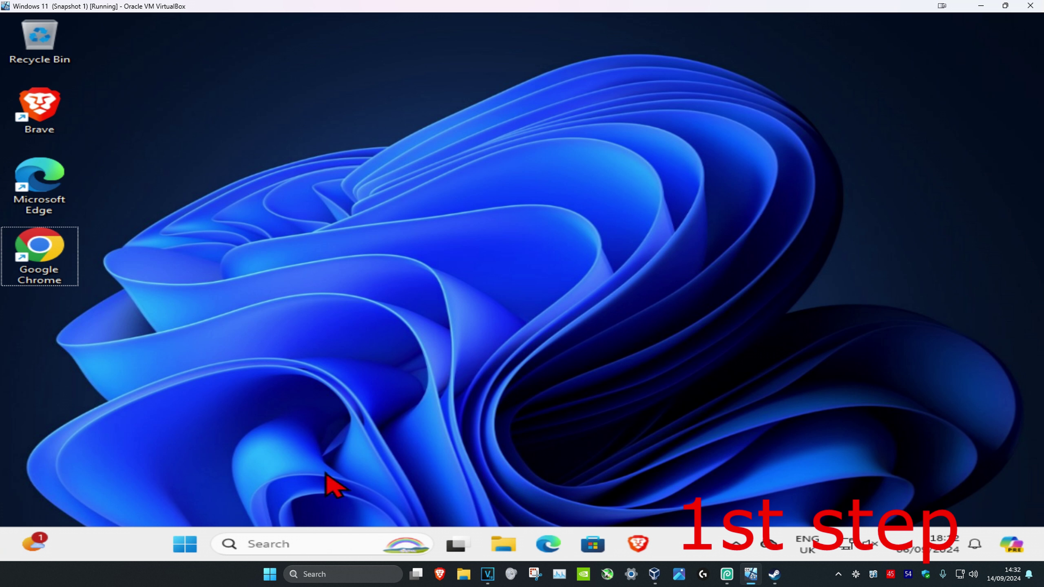
Launch Registry Editor from the taskbar search and approve the User Account Control prompt
click(298, 543)
text(registry Editor)
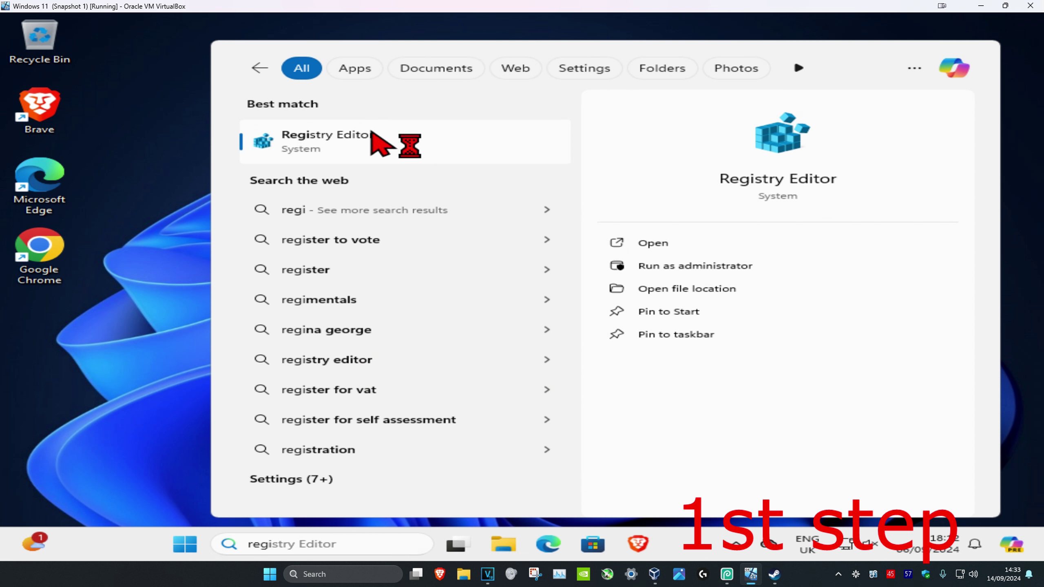
click(375, 140)
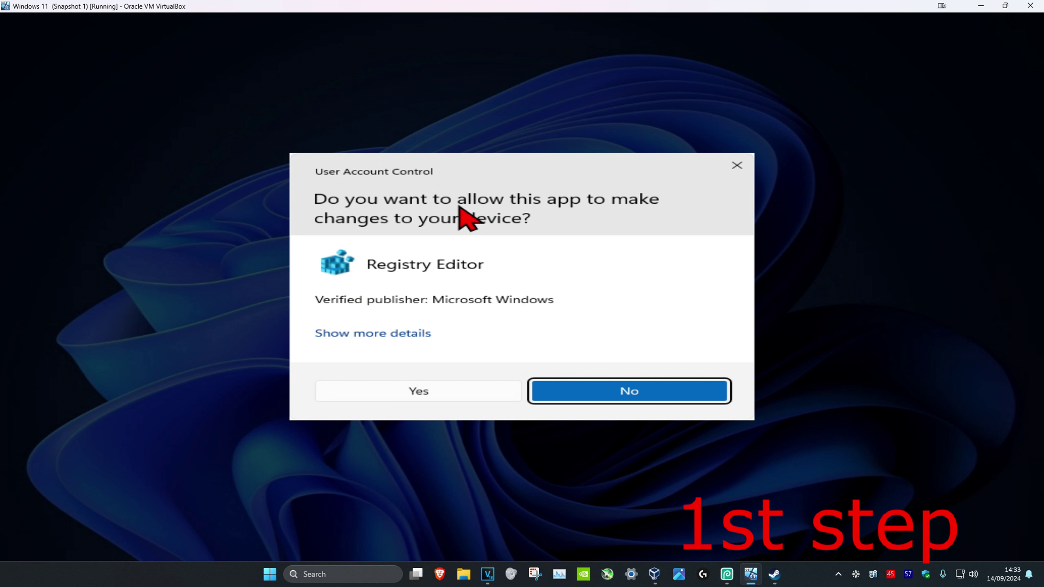
click(457, 391)
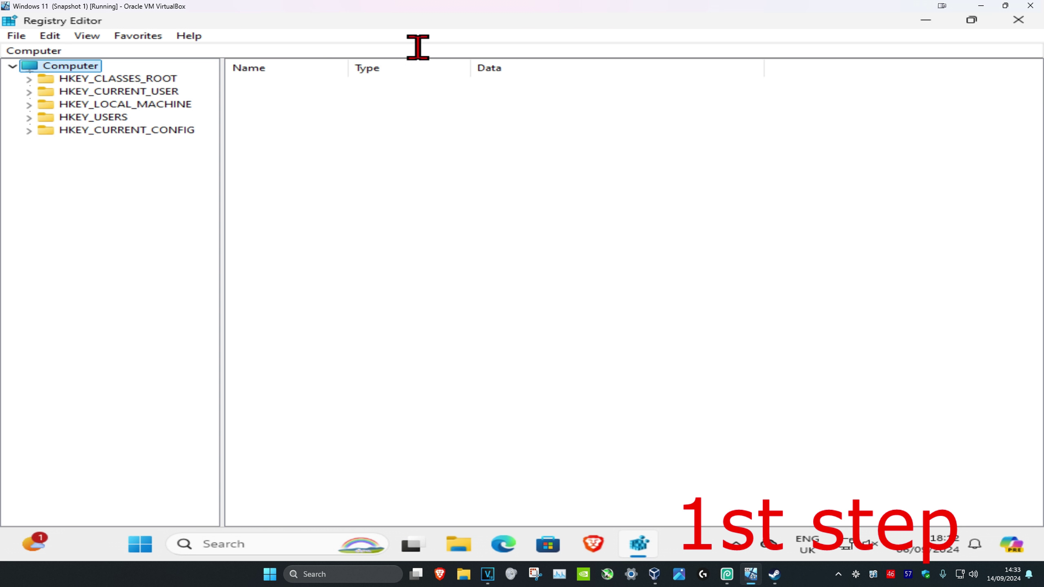
Expand HKEY_LOCAL_MACHINE\SYSTEM\CurrentControlSet\Control and select GraphicsDrivers to list its values
click(88, 106)
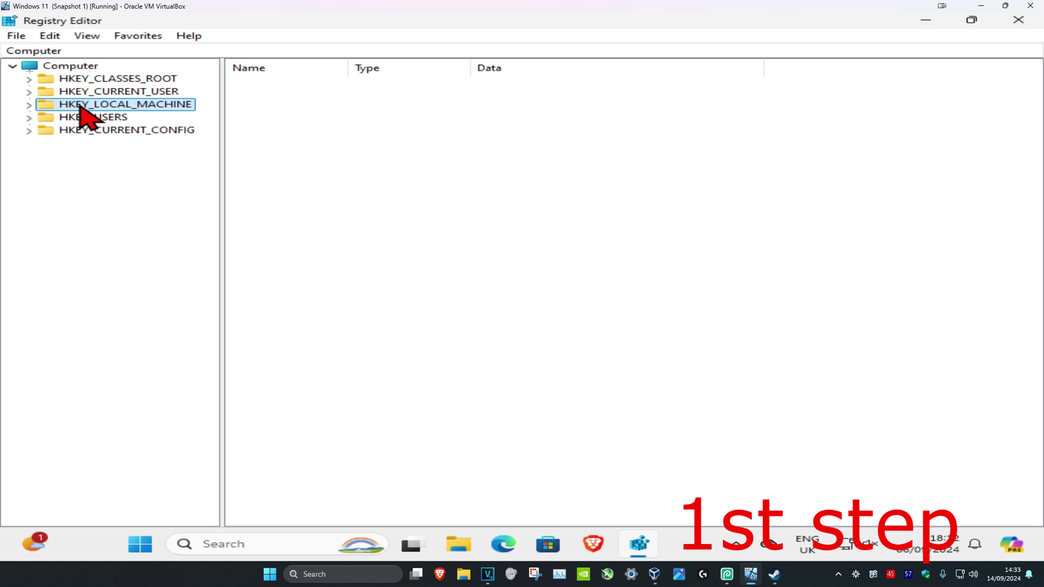
click(29, 104)
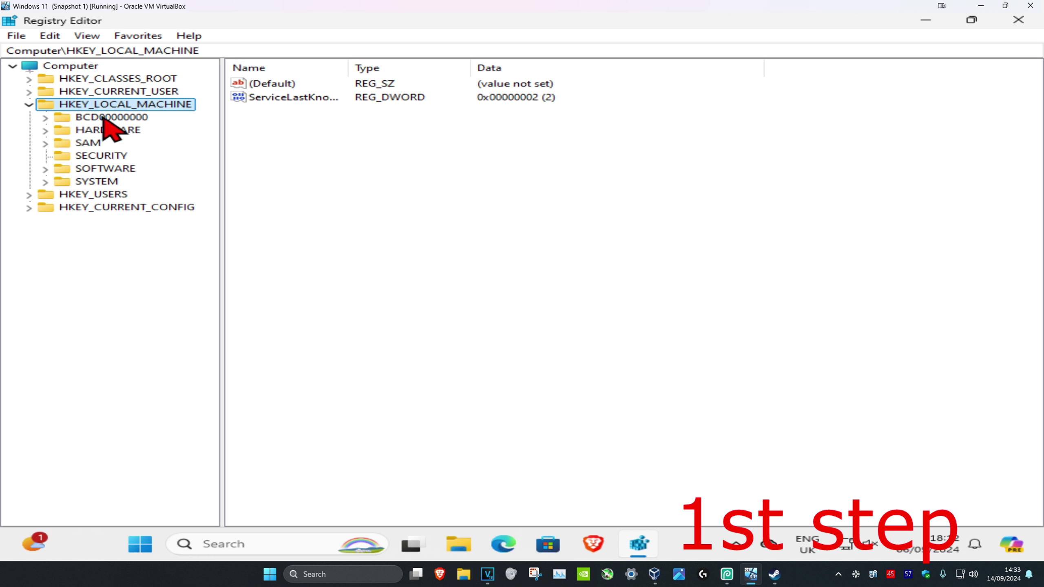
click(96, 181)
click(46, 182)
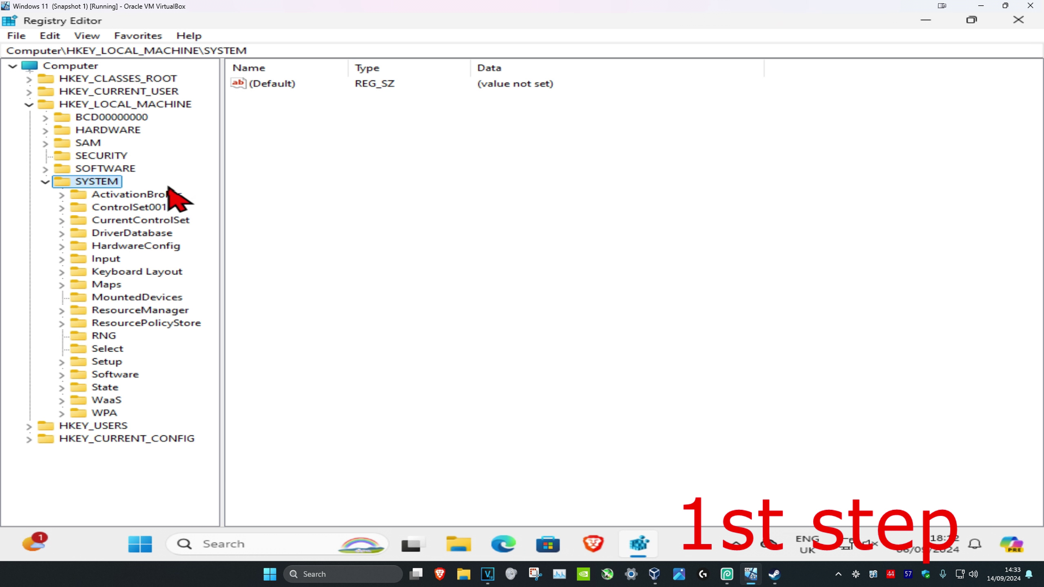
click(135, 223)
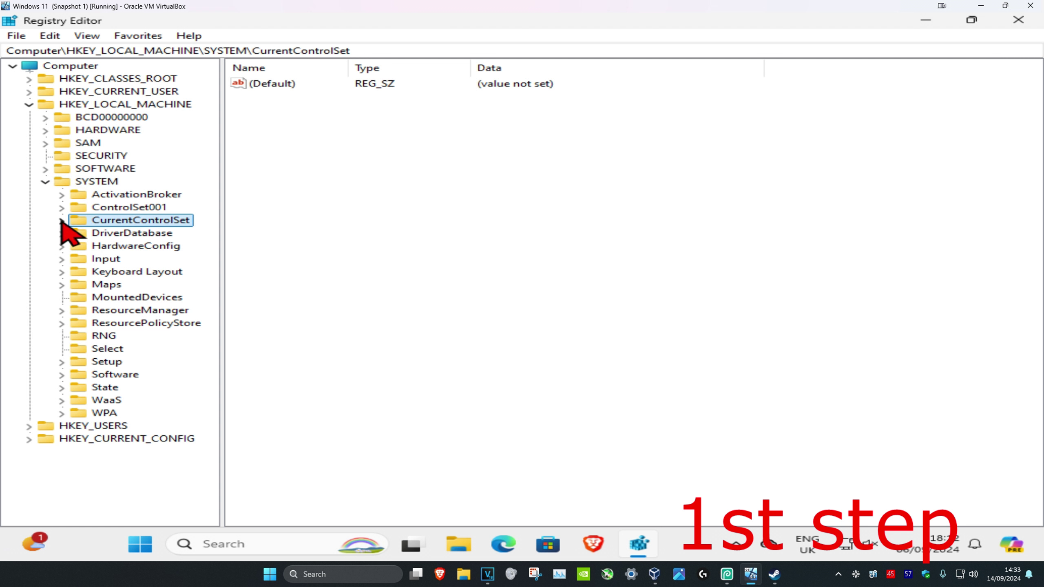
click(62, 220)
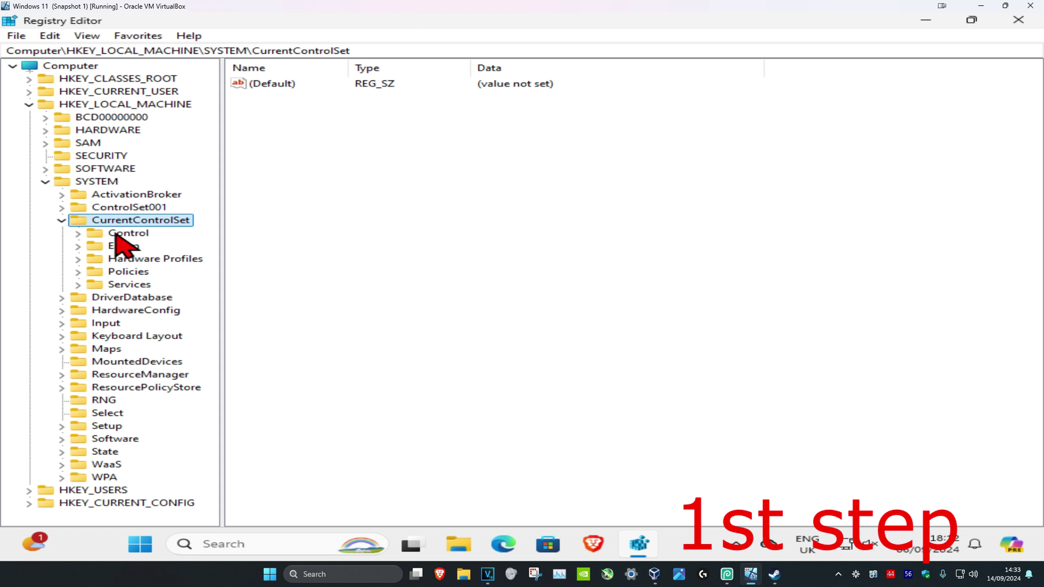
click(129, 232)
click(78, 234)
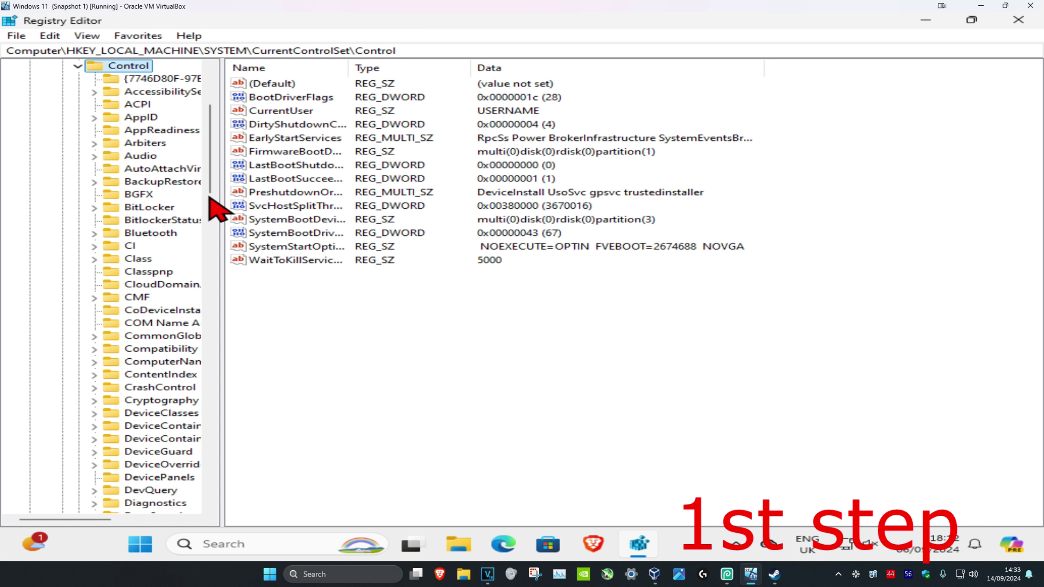
mouse_move(221, 196)
mouse_down()
mouse_move(282, 180)
mouse_move(269, 237)
mouse_up()
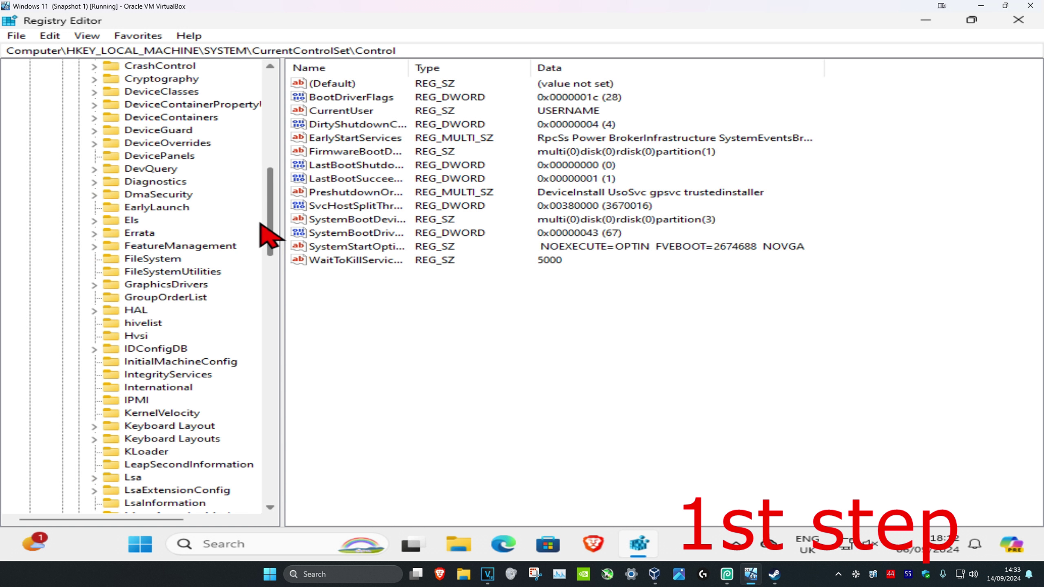
click(166, 285)
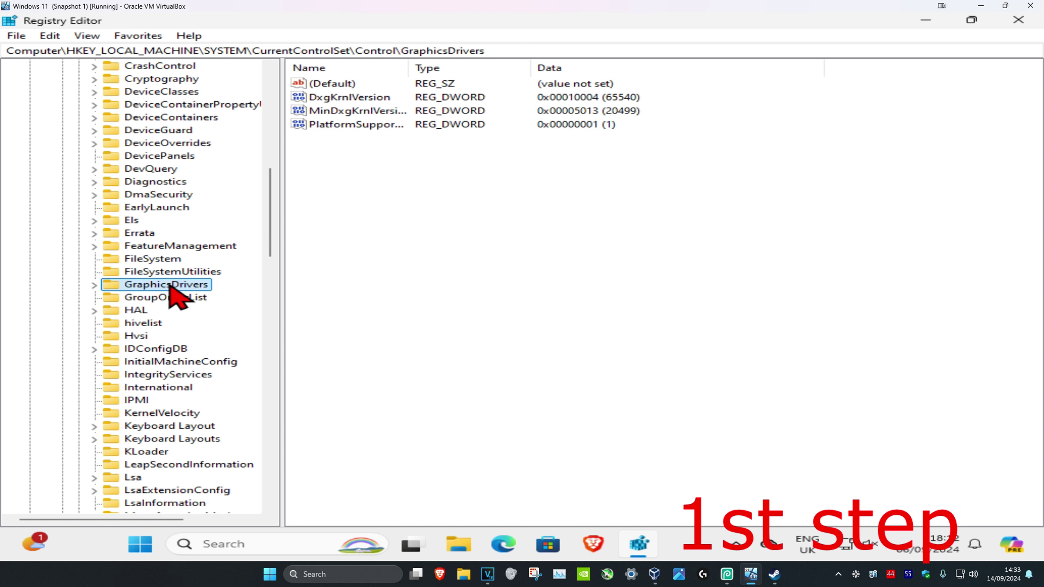
click(417, 148)
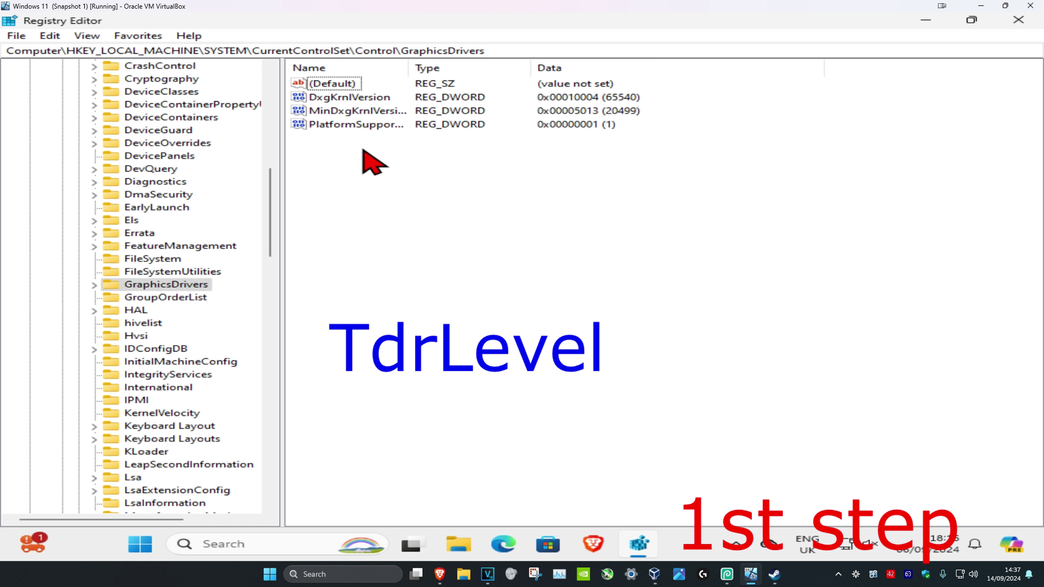
Create a DWORD (32-bit) value in GraphicsDrivers and name it TdrLevel
right_click(351, 156)
mouse_move(405, 162)
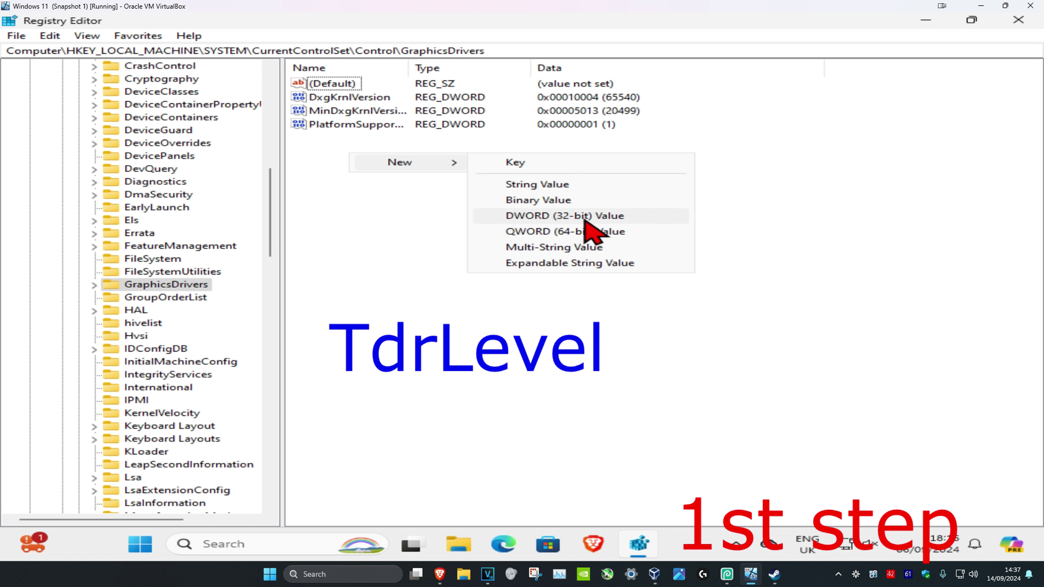
click(587, 219)
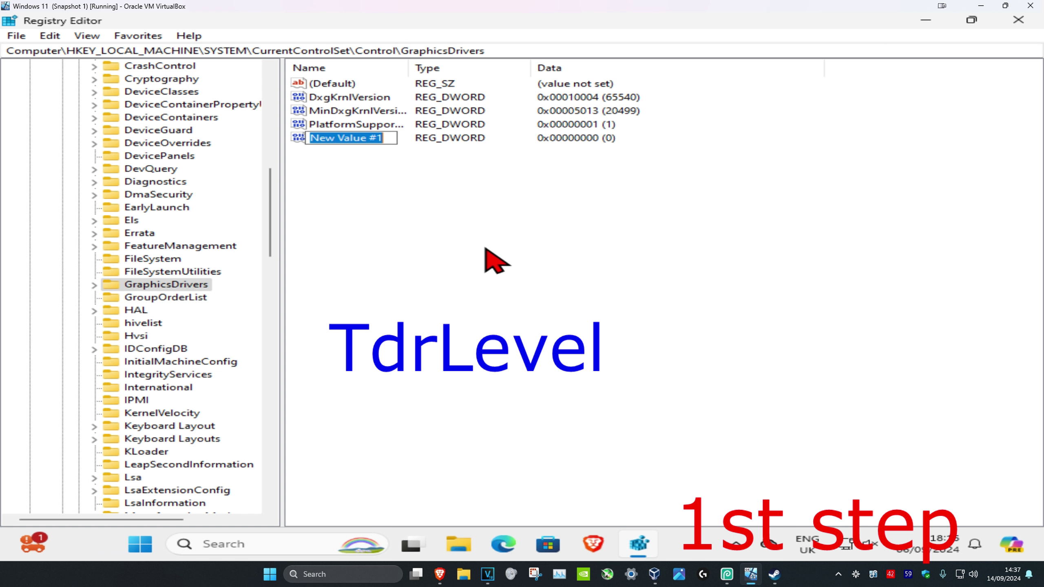
text(TdrLevel)
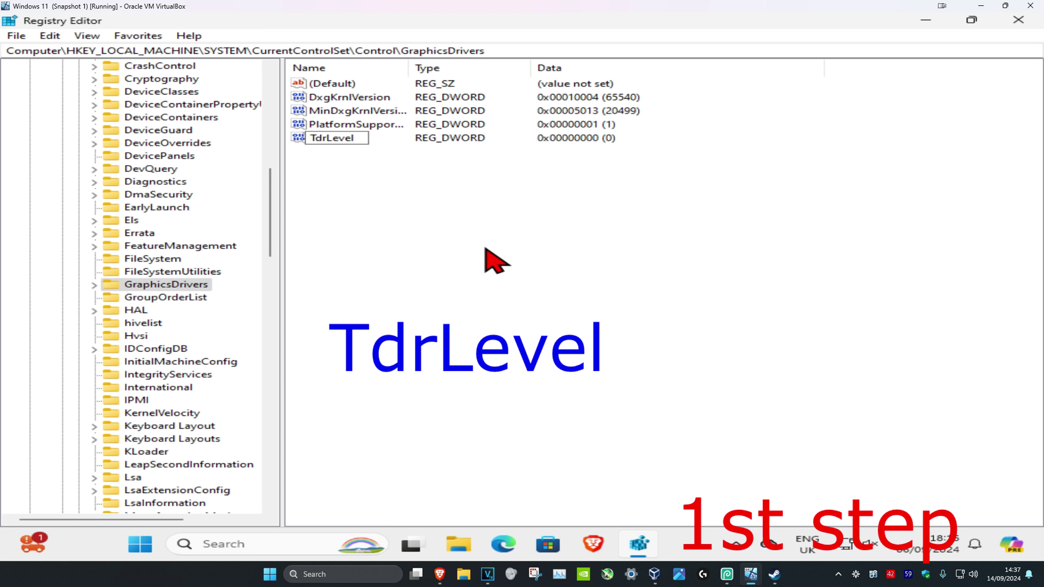
key(Return)
click(391, 210)
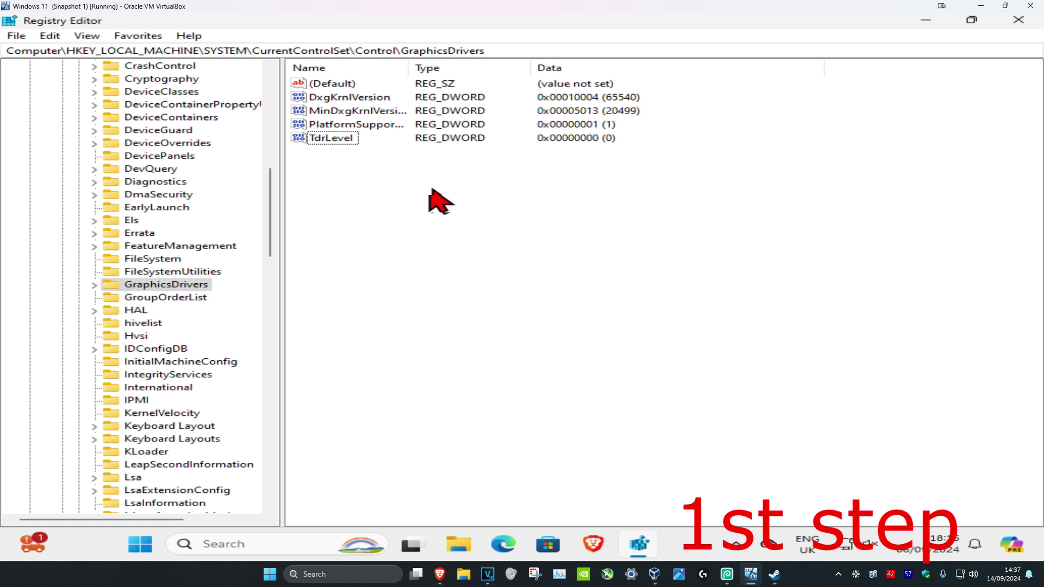
Save TdrLevel with value data 0 in hexadecimal
double_click(330, 137)
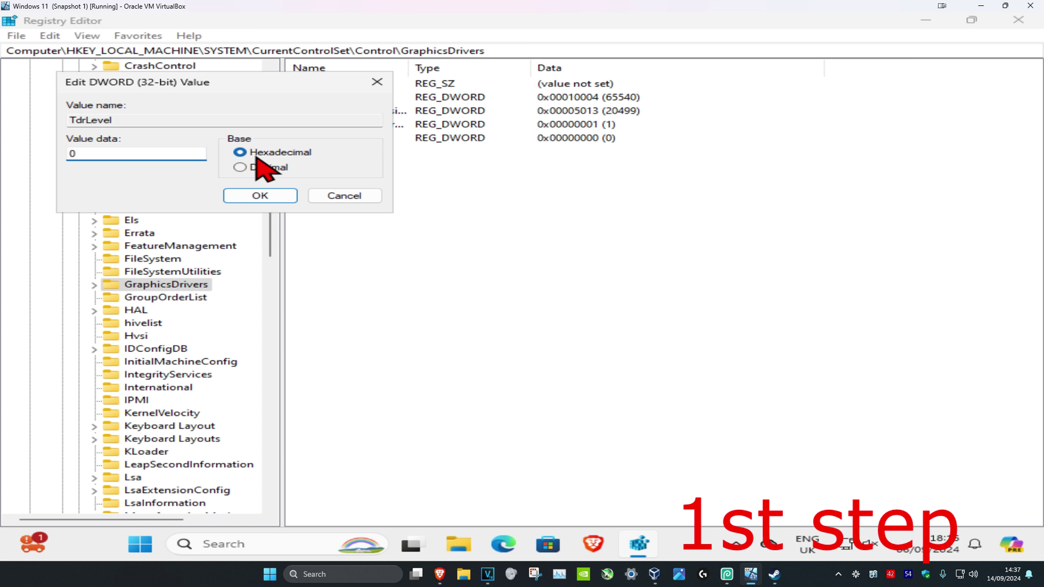
click(259, 196)
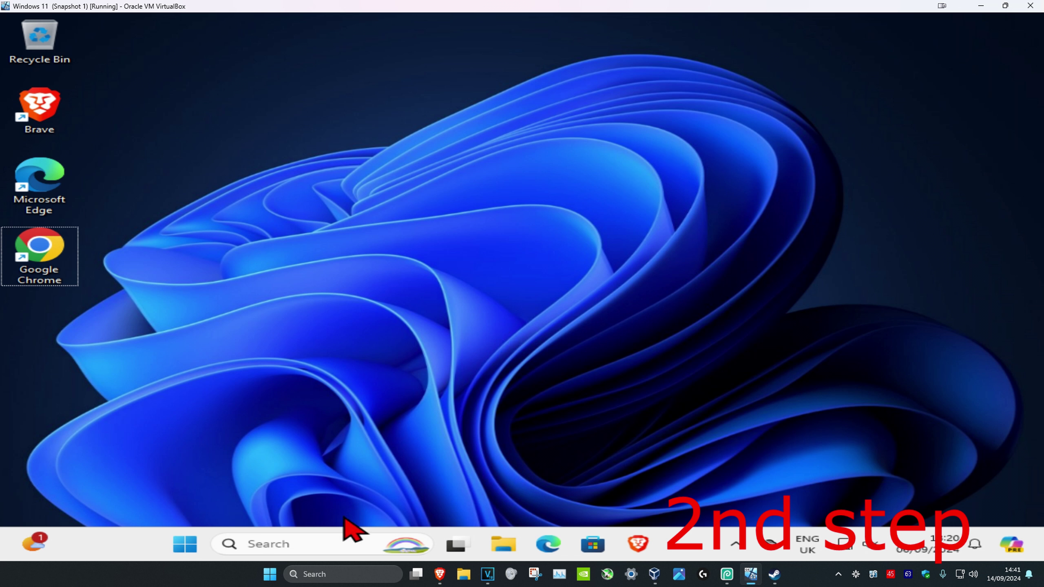
Launch Device Manager and select the Microsoft Basic Display Adapter under Display adapters
click(293, 543)
text(devi)
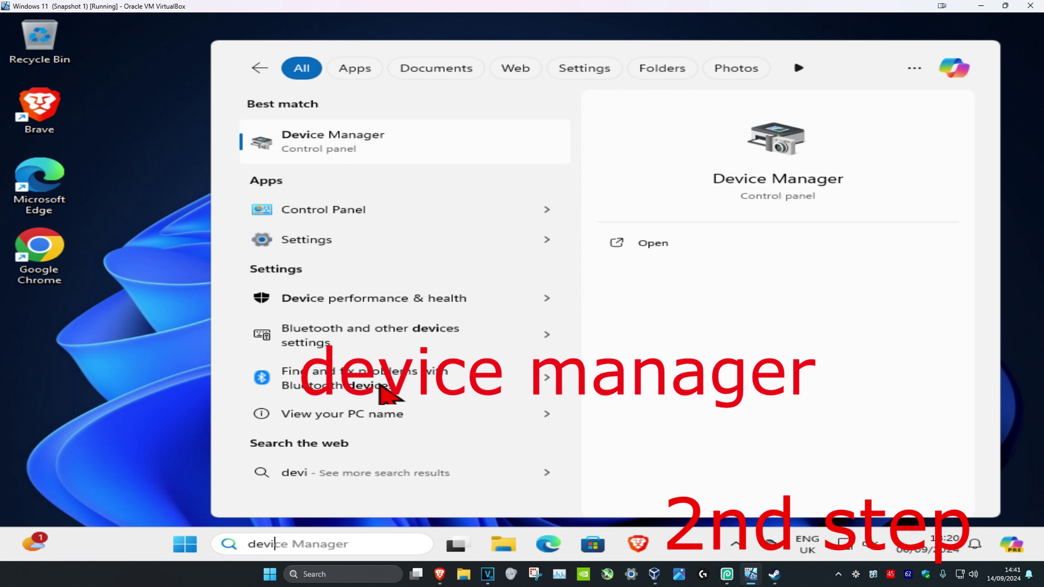
click(416, 141)
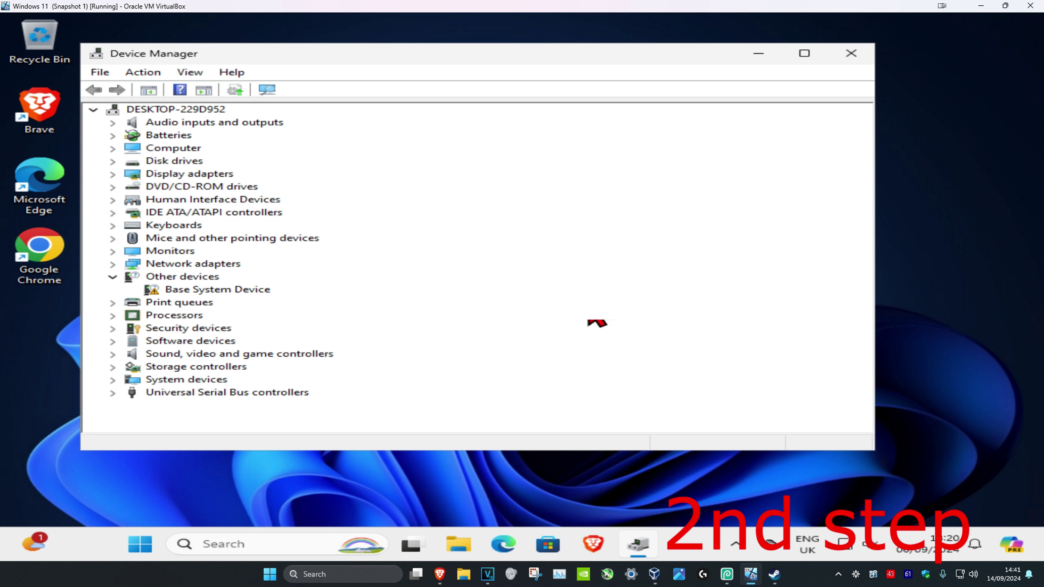
double_click(176, 174)
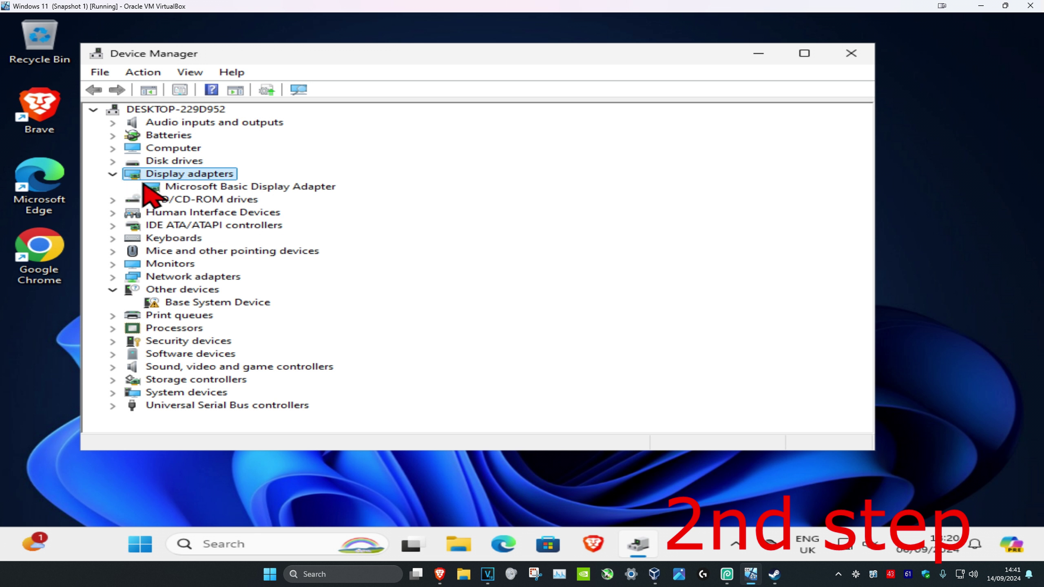
click(245, 186)
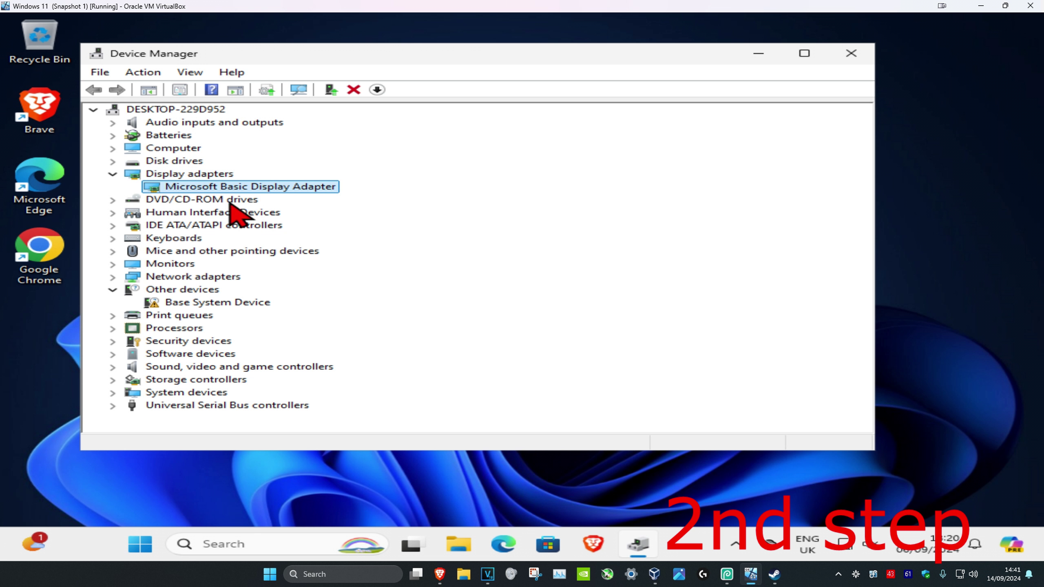
Search automatically for an updated adapter driver, then show Start's power options with Restart
right_click(281, 196)
click(351, 201)
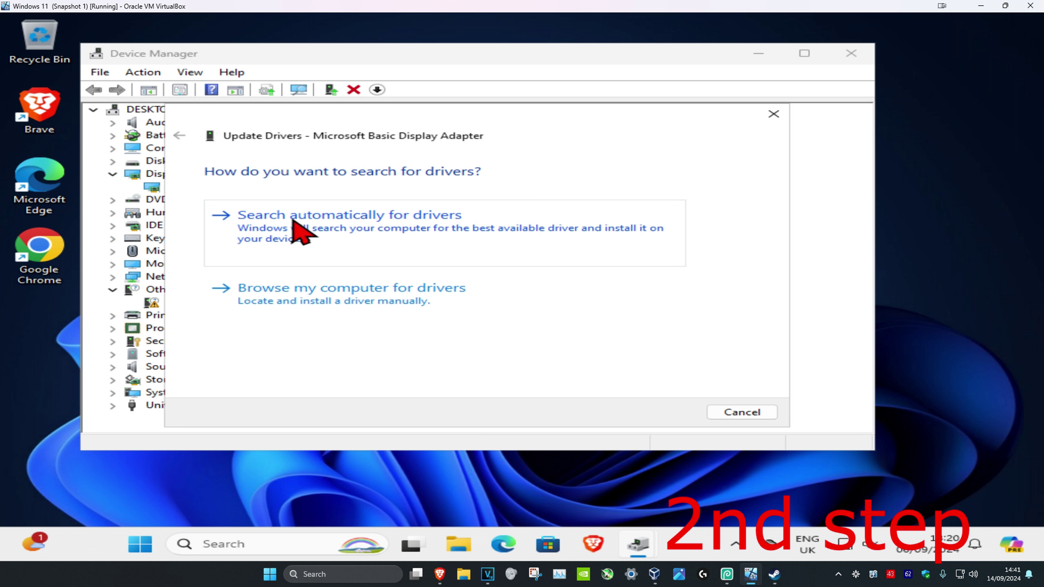
click(352, 237)
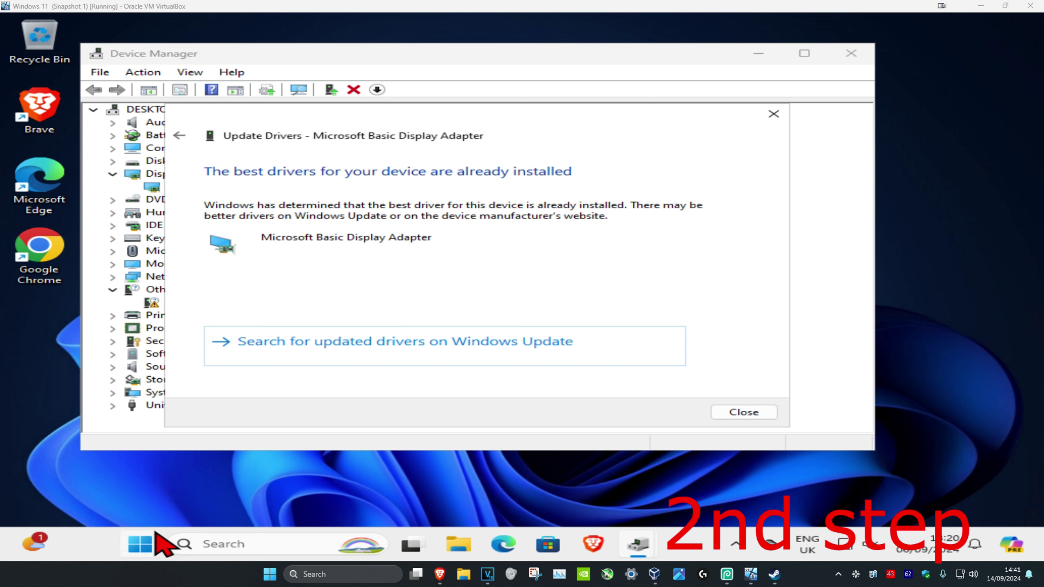
click(140, 544)
click(775, 495)
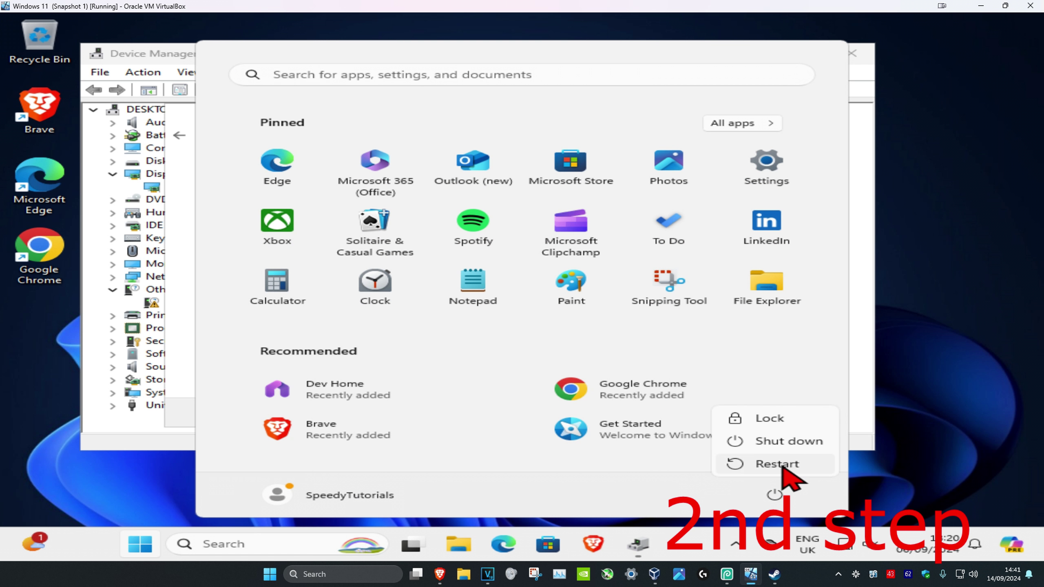